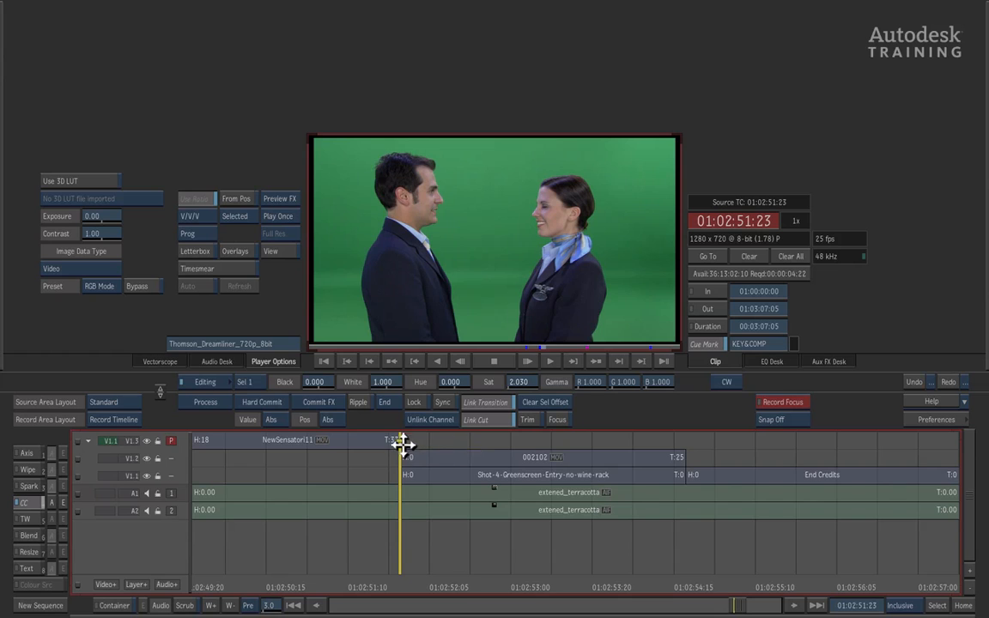
- Switch the viewed layer among tracks V1.1, V1.2 and V1.3 to compare the cabin background with the greenscreen foreground
left_click_drag(400, 441, 399, 471)
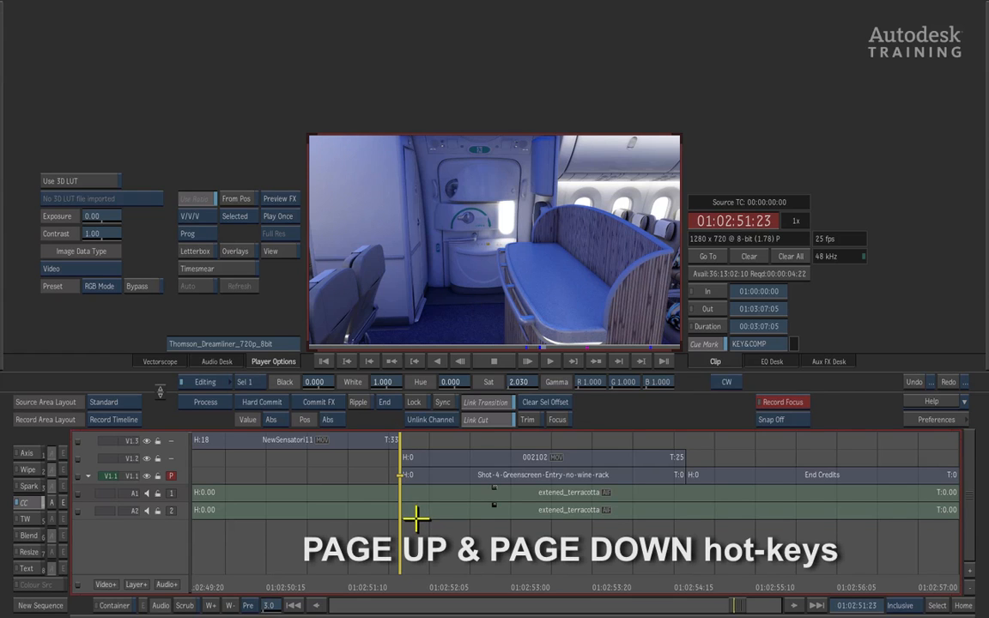
key("Page_Up")
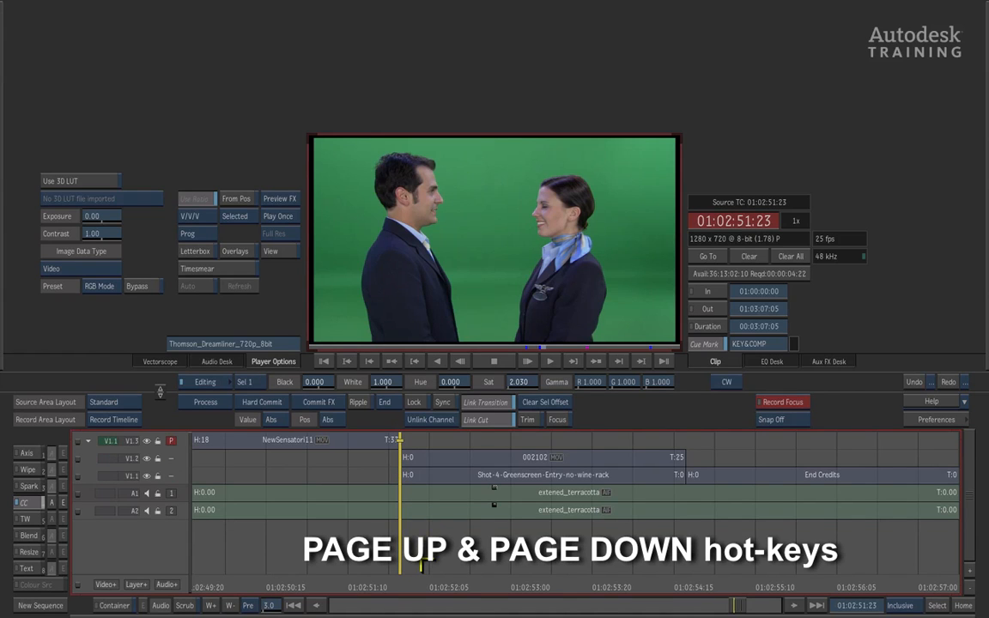
key("Page_Down")
key("Page_Up")
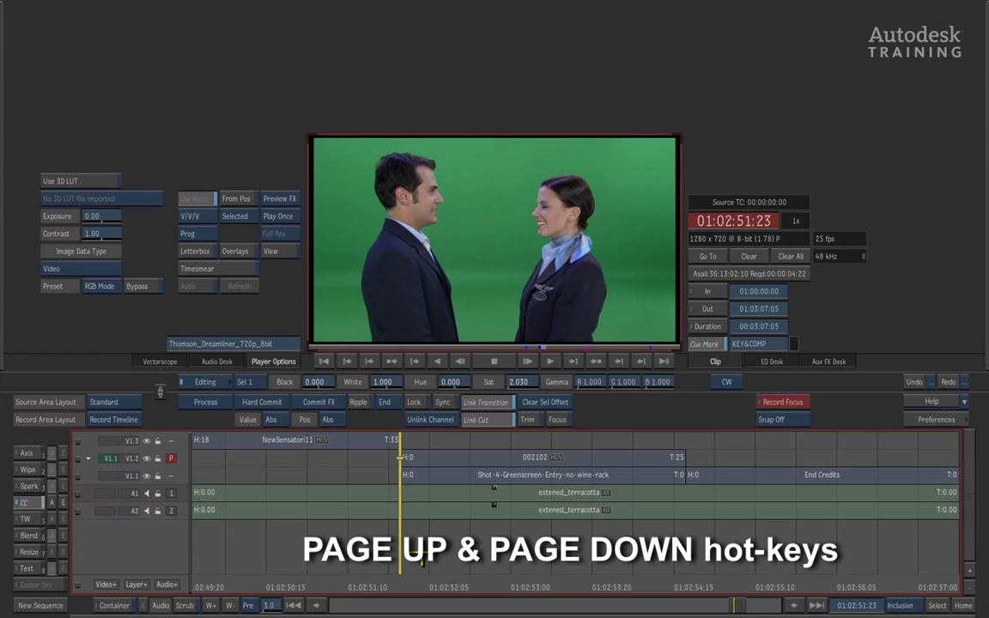
key("Page_Down")
key("Page_Up")
key("Page_Up")
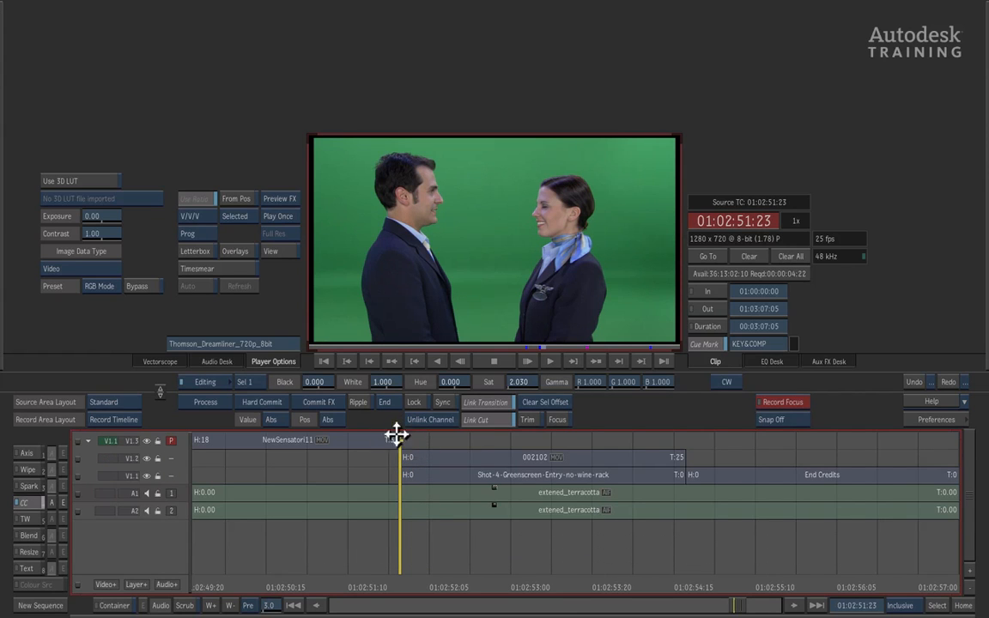
- Select clip 002102 on track V1.2, add an Axis effect to it and open the Axis editor
left_click(437, 472)
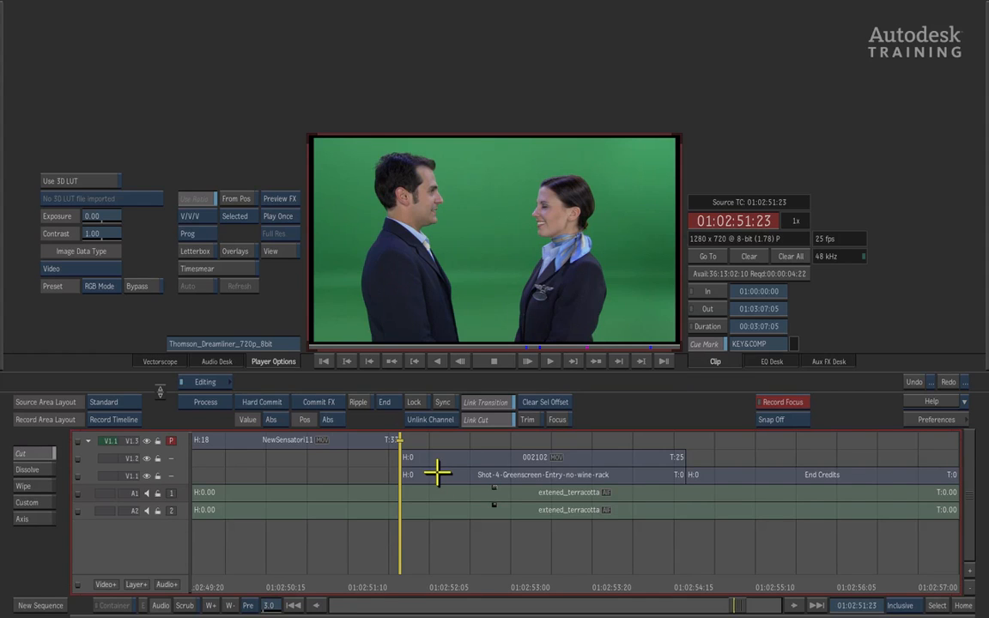
left_click(442, 460)
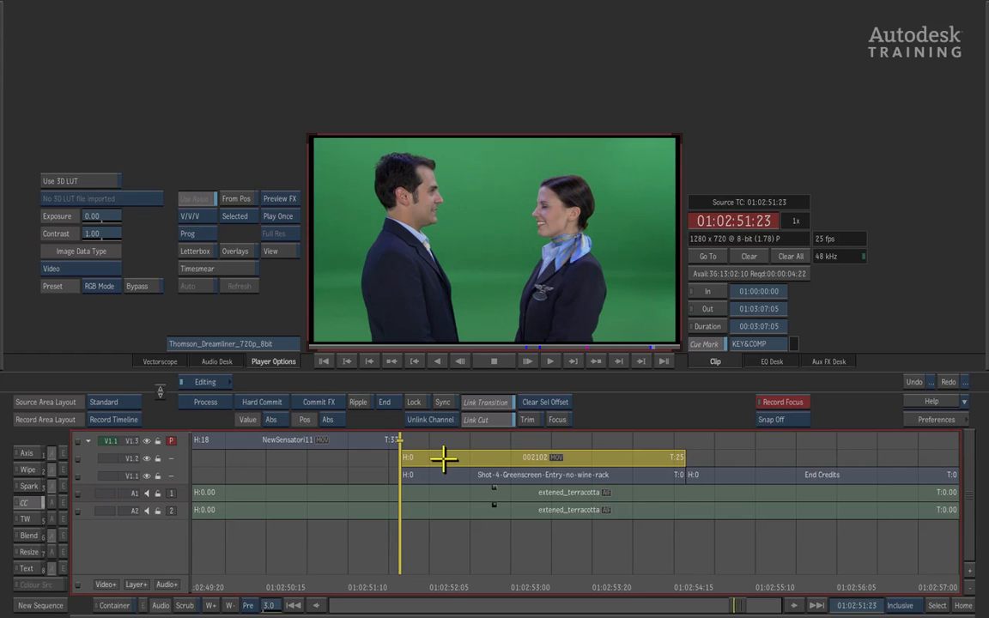
left_click(28, 455)
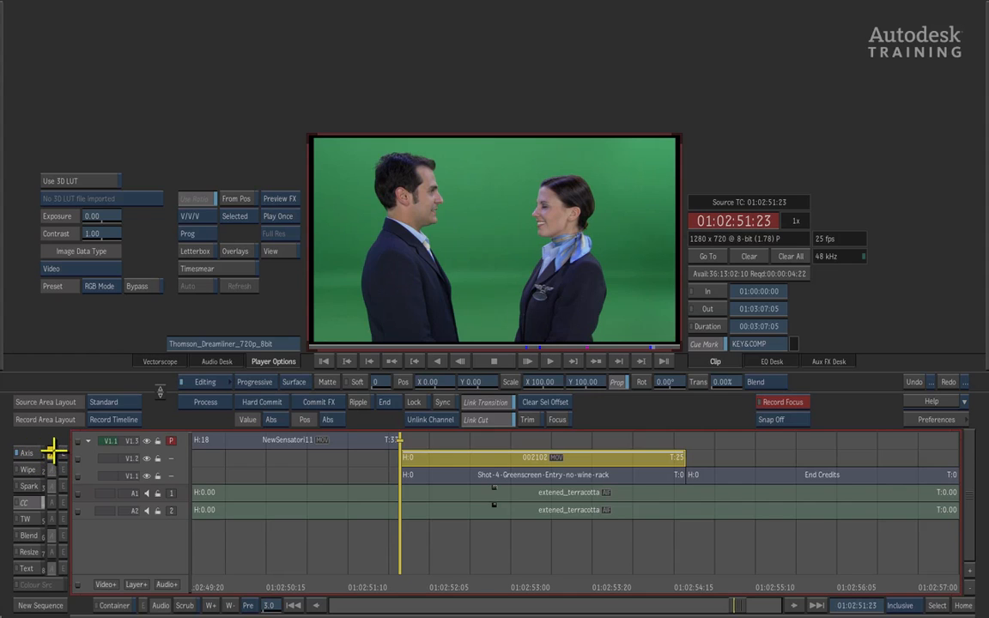
left_click(50, 454)
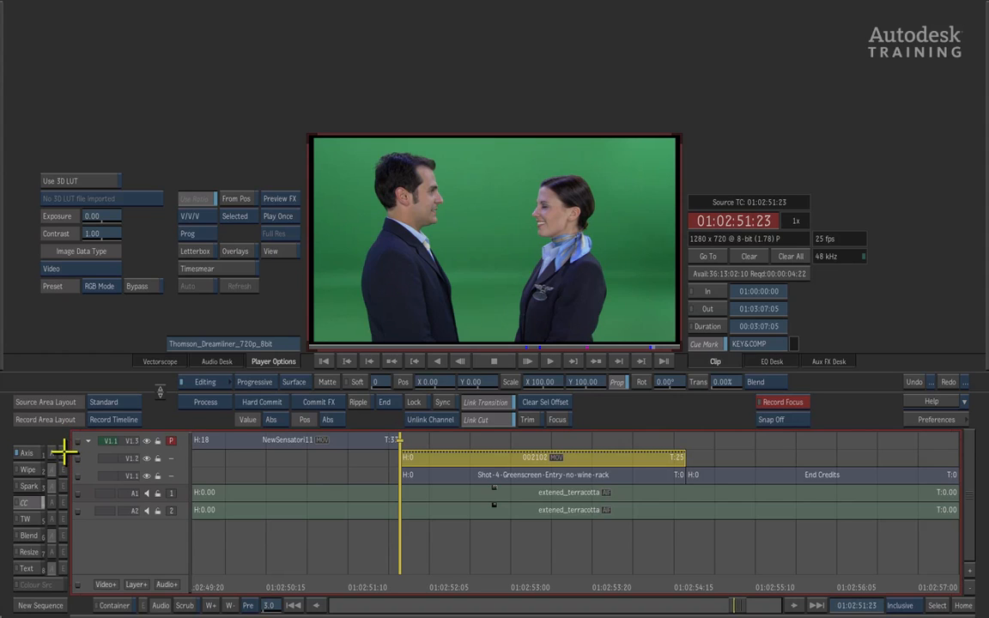
left_click(63, 451)
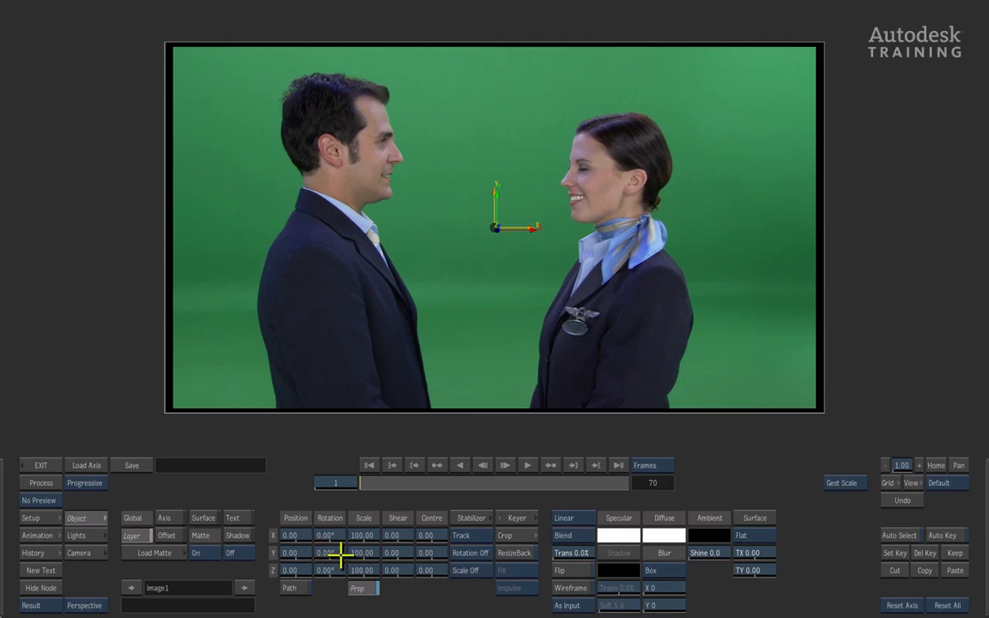
left_click_drag(327, 535, 436, 529)
left_click_drag(336, 565, 355, 530)
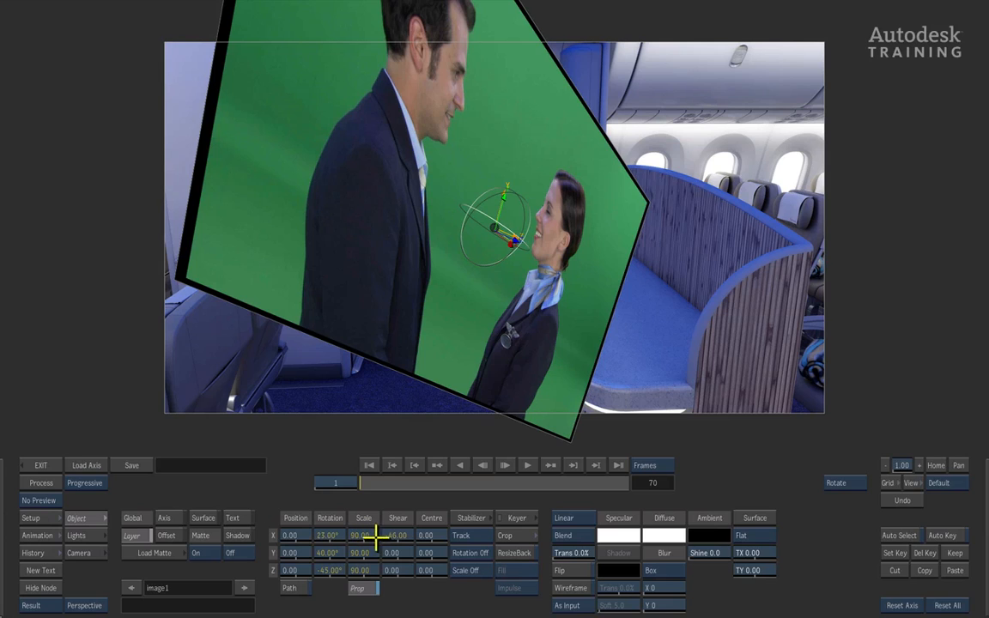
left_click(947, 606)
left_click(947, 605)
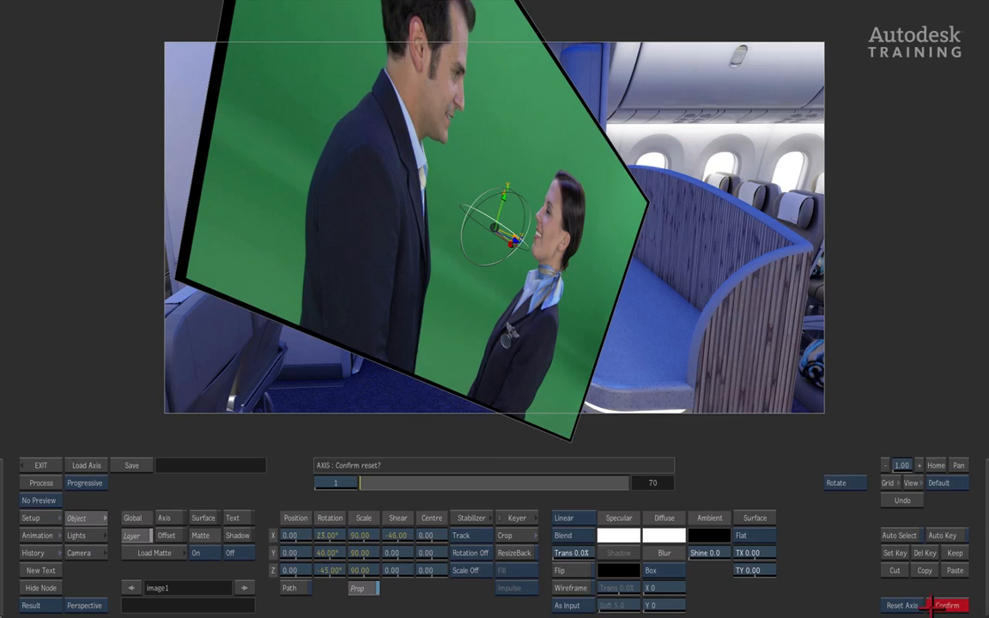
left_click(950, 605)
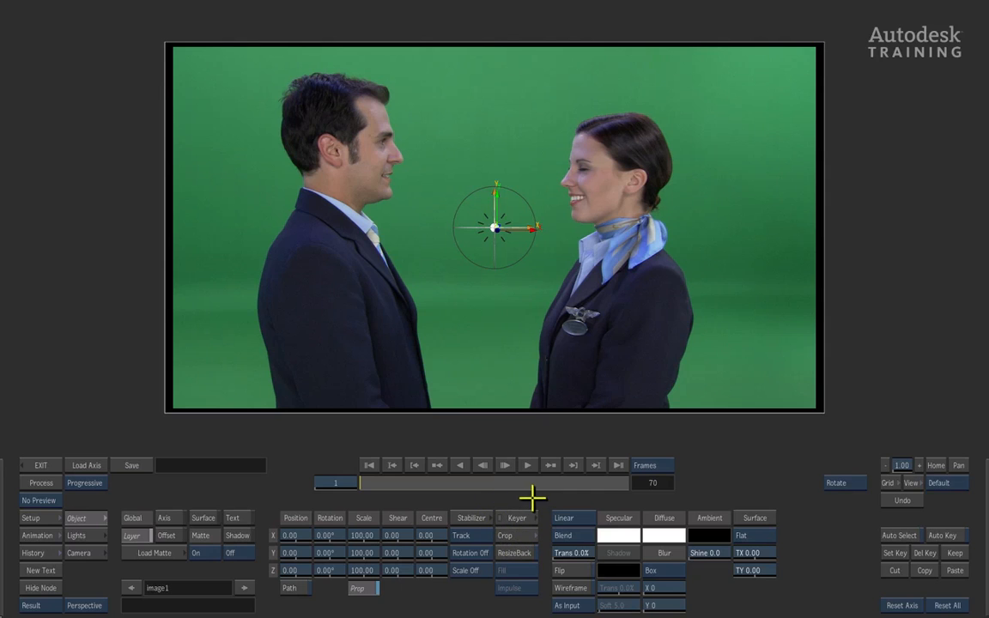
- Key the greenscreen layer with the MasterK keyer, sampling the green backdrop for both key colours
left_click(515, 517)
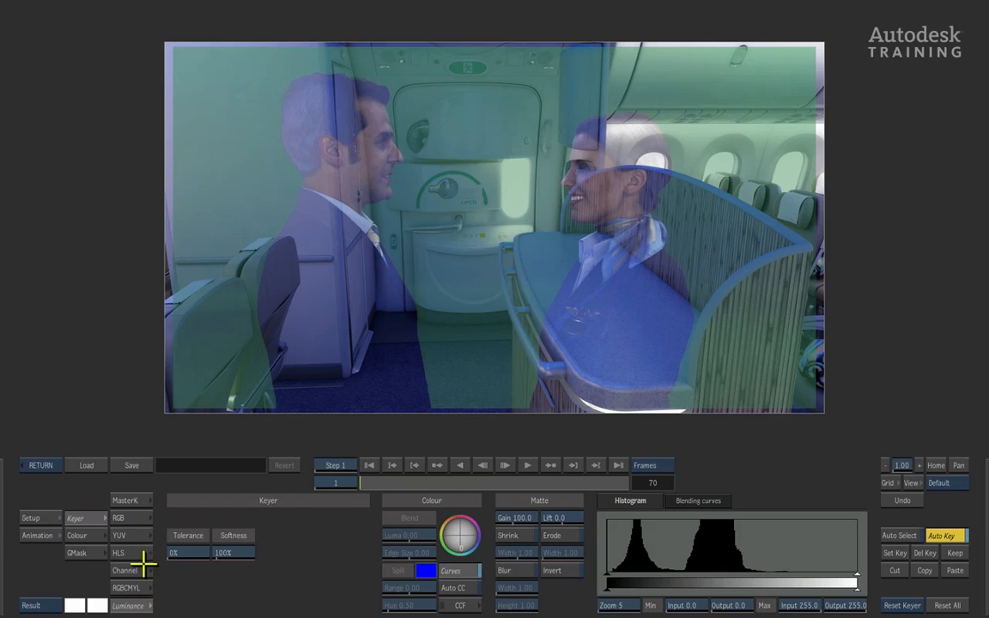
left_click(134, 500)
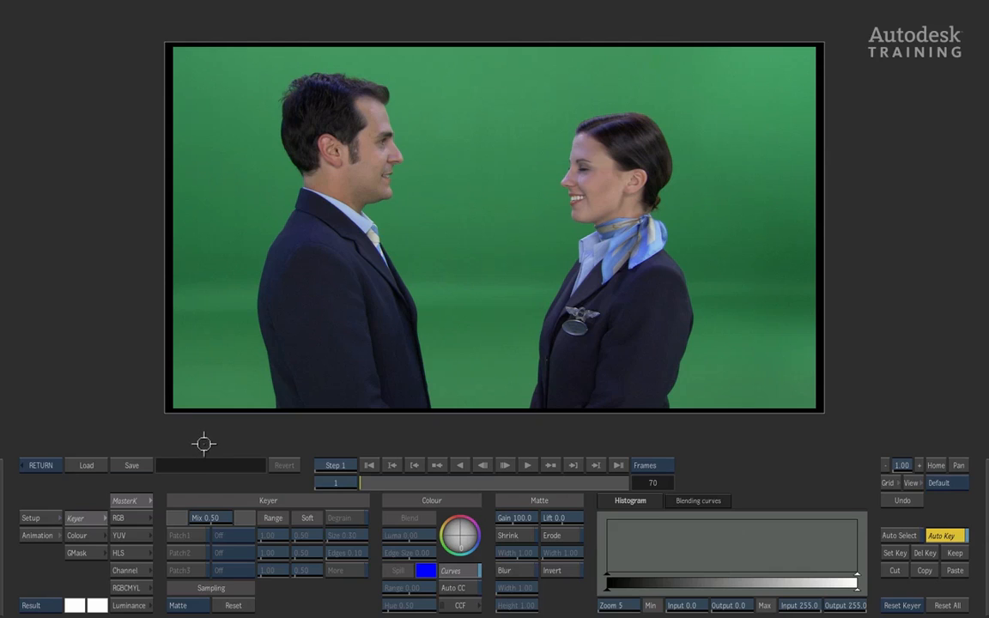
left_click(205, 73)
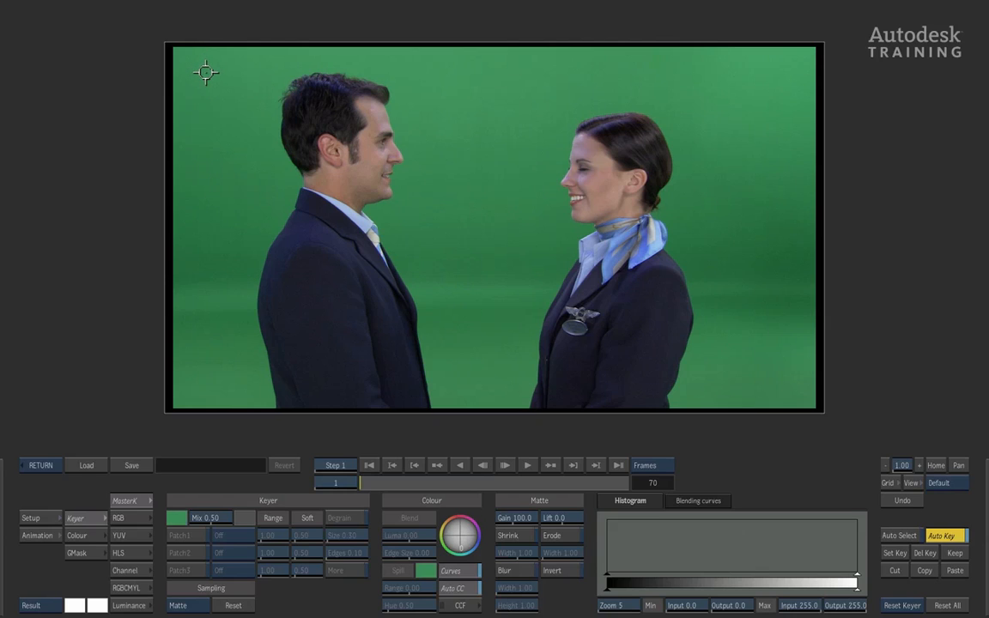
left_click_drag(207, 72, 801, 392)
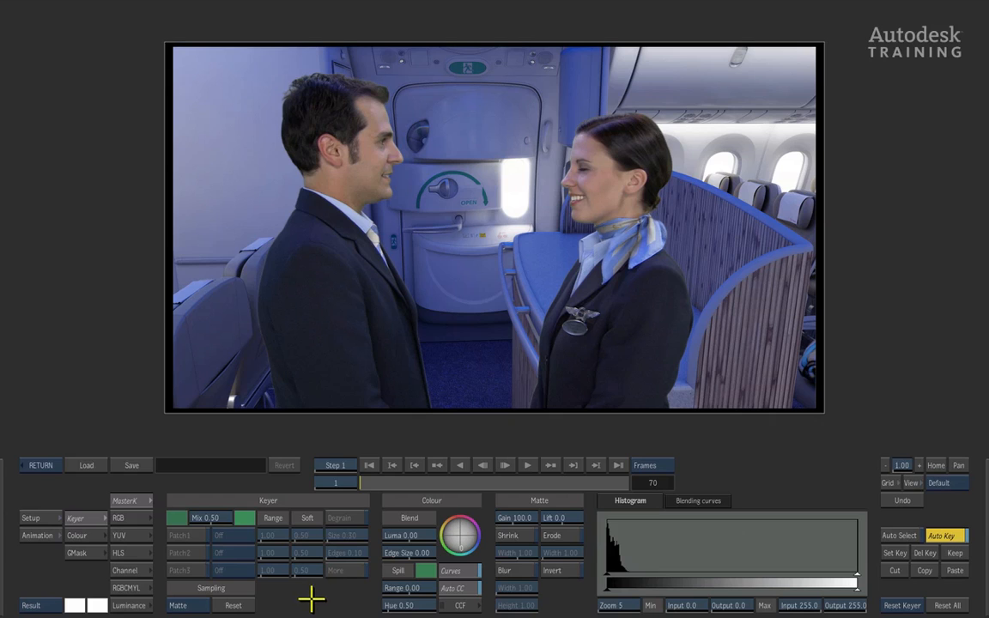
- View the matte and clean up the black background by sampling its grey areas with Patch1
left_click(52, 605)
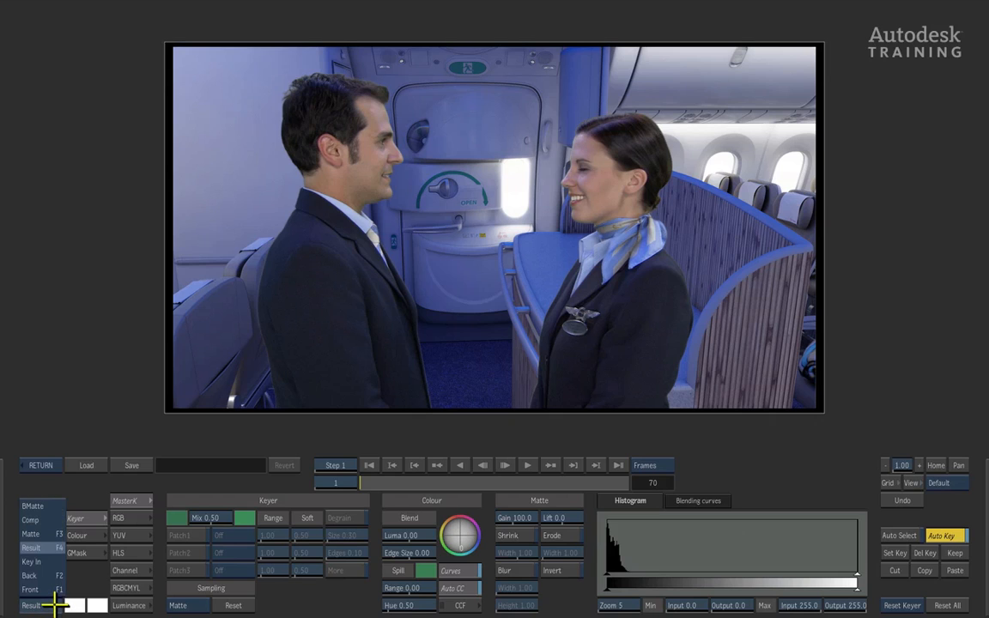
left_click(34, 533)
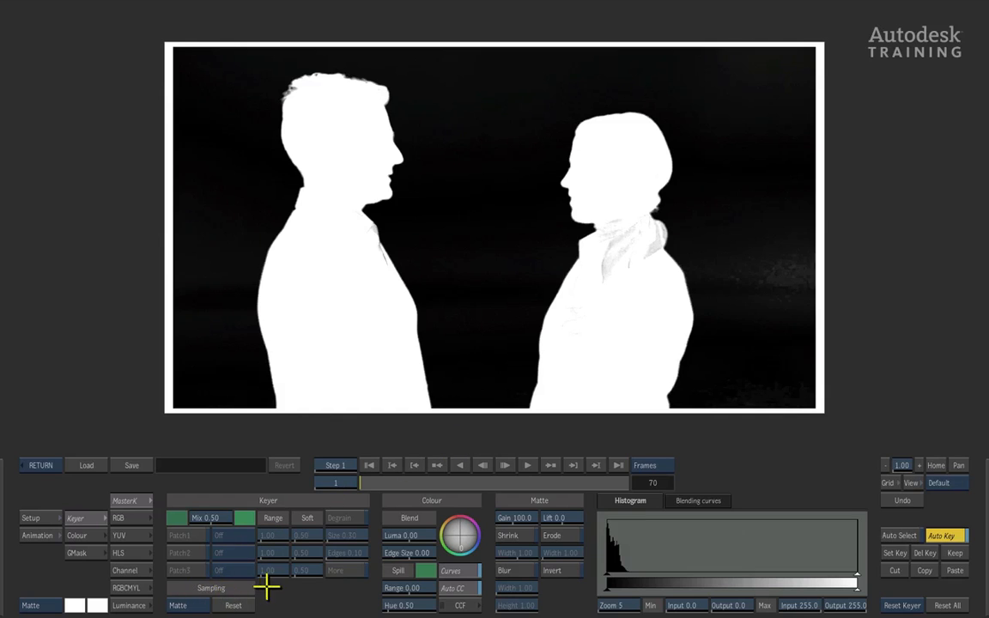
left_click(198, 606)
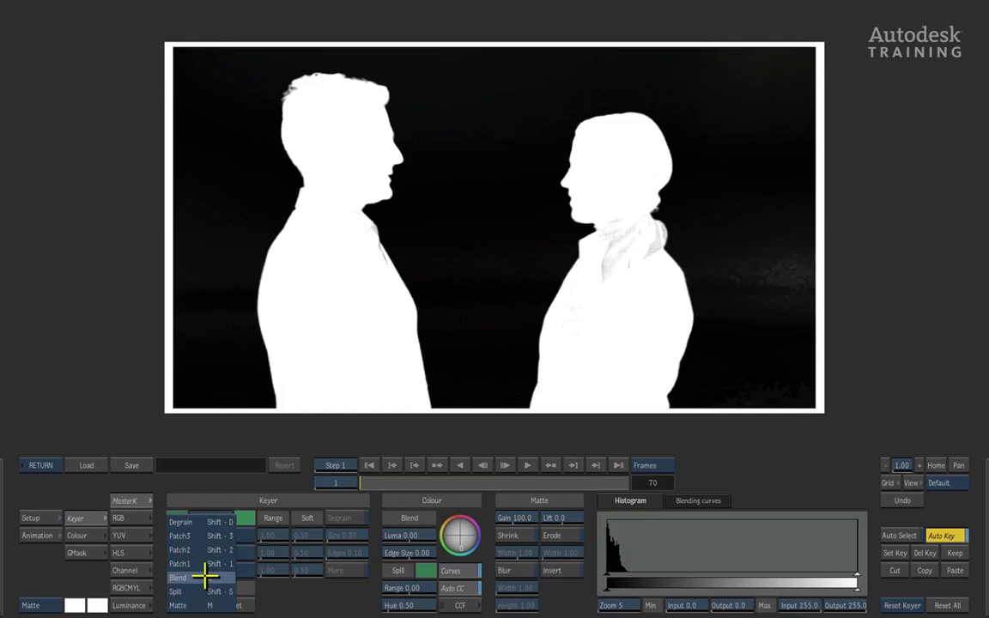
left_click(205, 564)
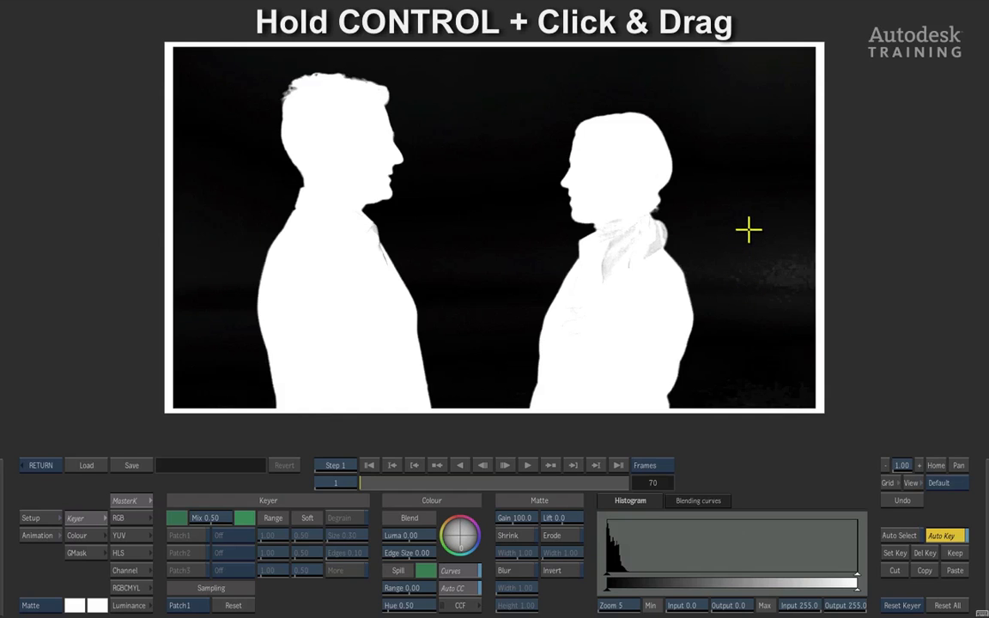
left_click_drag(749, 225, 806, 348)
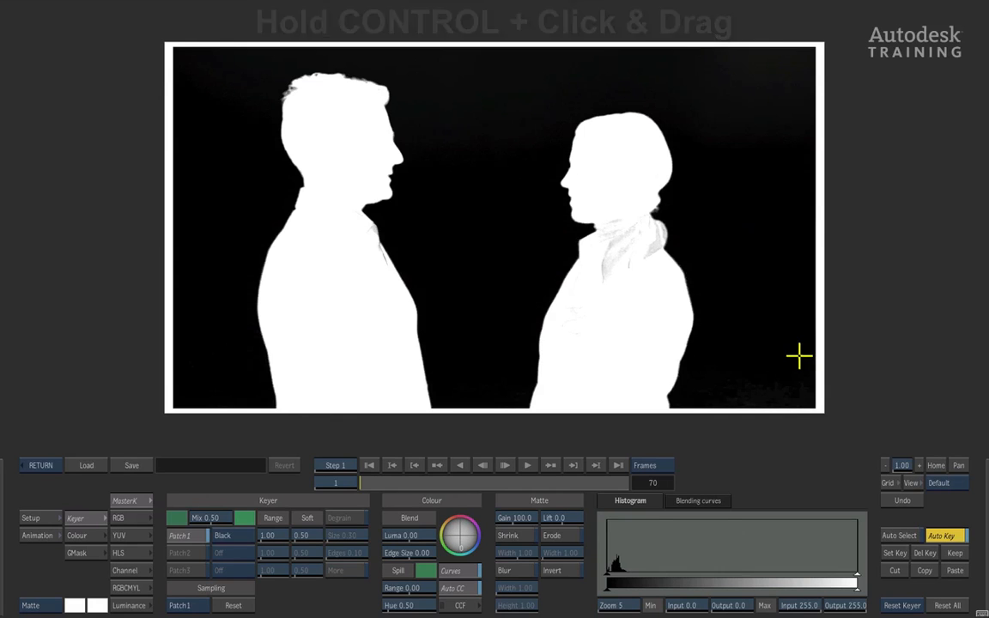
left_click_drag(712, 72, 778, 50)
left_click_drag(486, 104, 464, 194)
left_click_drag(493, 285, 488, 332)
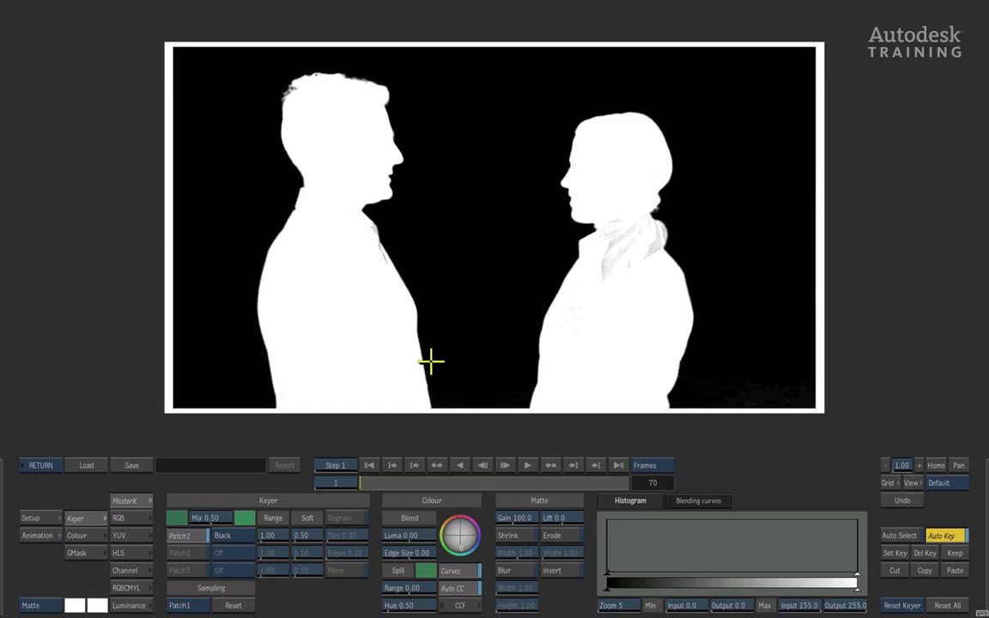
left_click_drag(216, 254, 225, 201)
- Fill the grey areas of the woman's scarf and jacket in the matte to white using Patch2 sampling
left_click(204, 604)
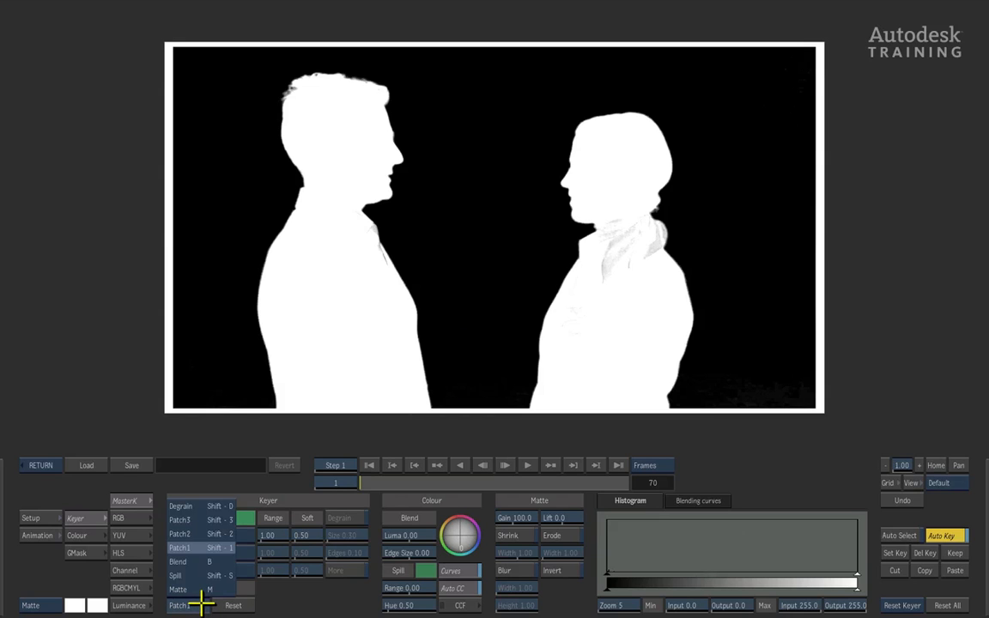
left_click(207, 531)
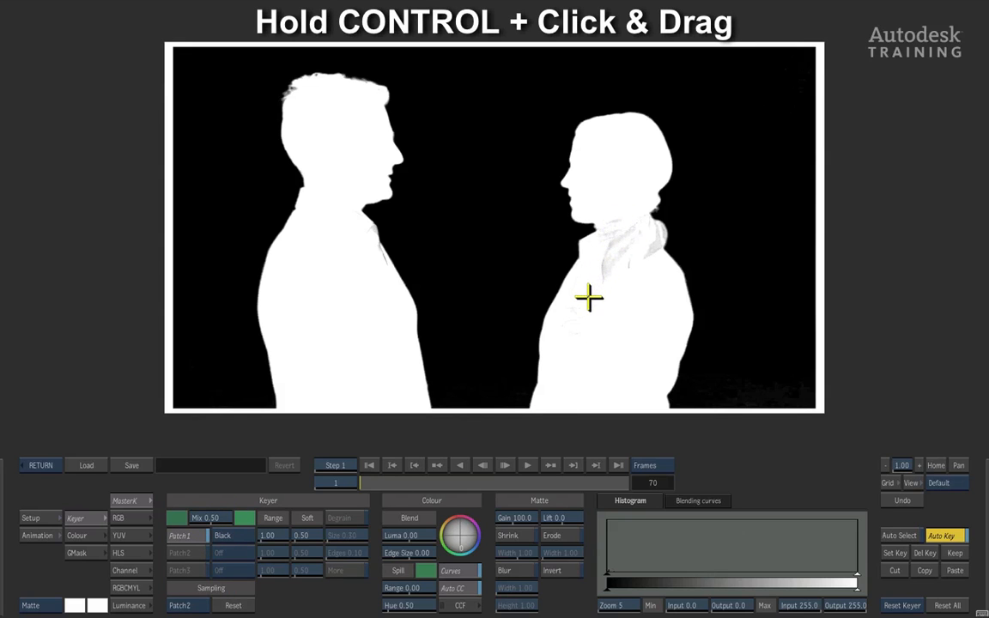
left_click_drag(596, 282, 658, 266)
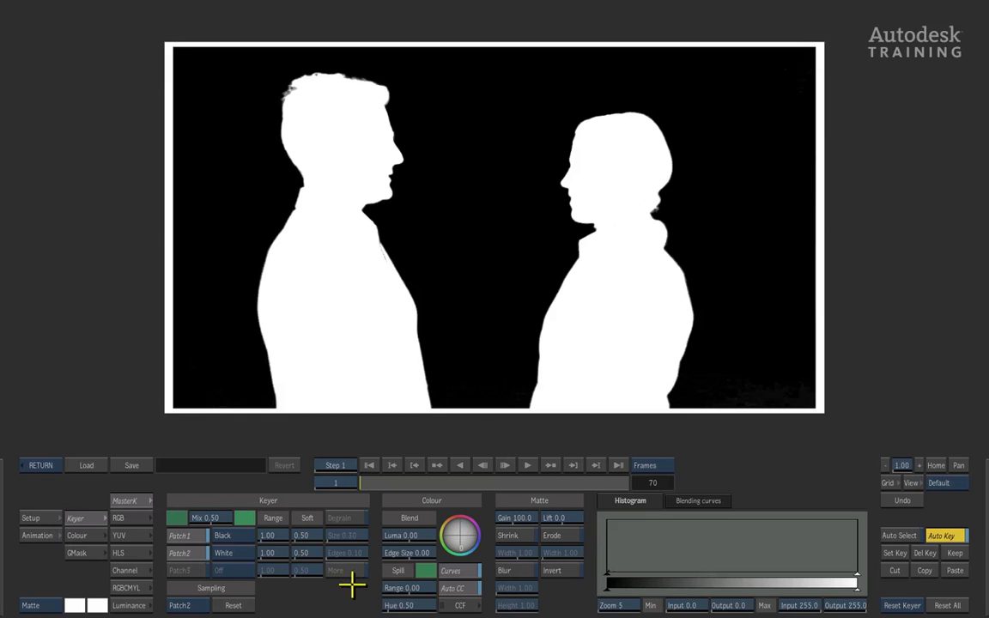
- View the keyed result, set the edge blending Luma to -3.82 and return to the Axis settings
left_click(52, 606)
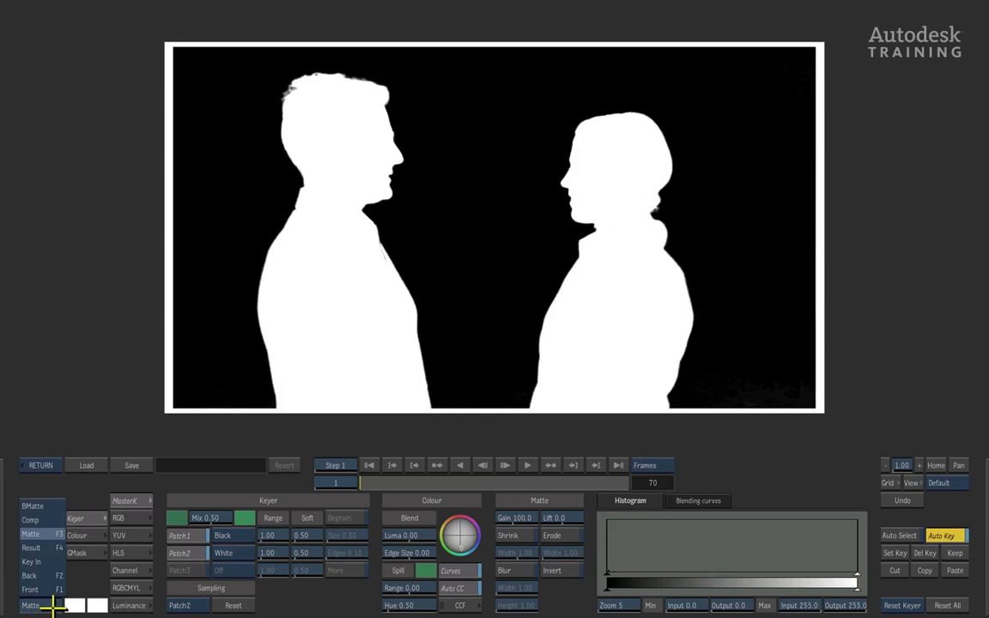
left_click(49, 547)
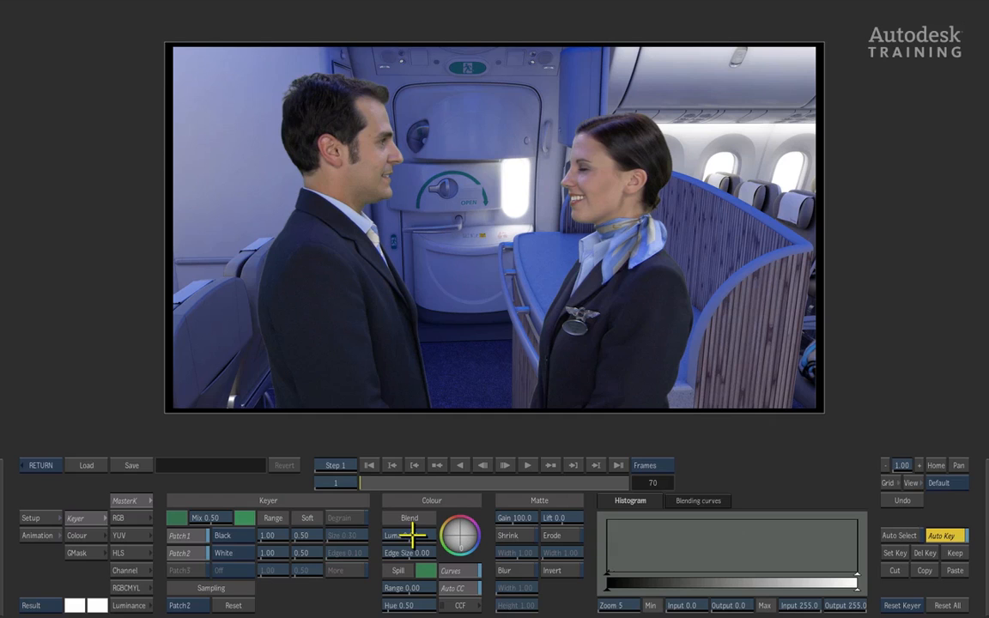
left_click_drag(412, 535, 305, 517)
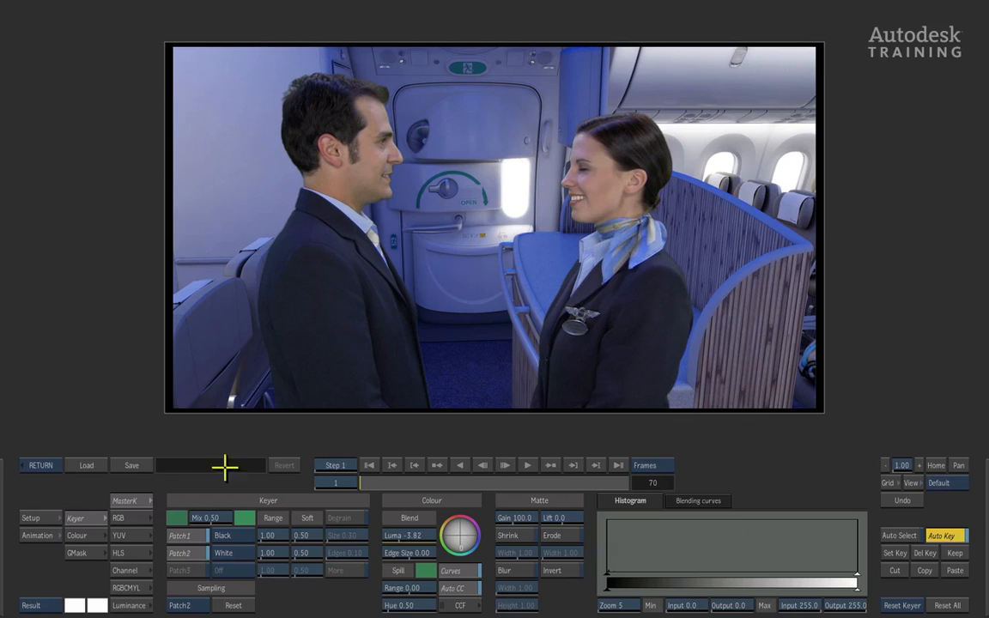
left_click(43, 465)
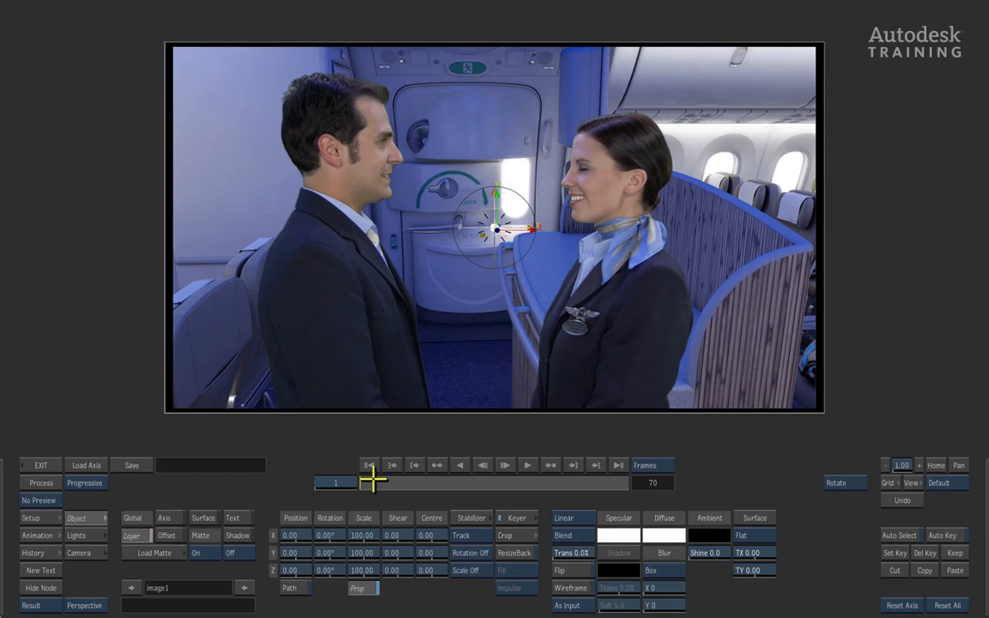
- Scale the keyed layer proportionally to 105, check it along the clip and exit the Axis editor
left_click_drag(371, 482, 217, 471)
left_click_drag(375, 536, 367, 530)
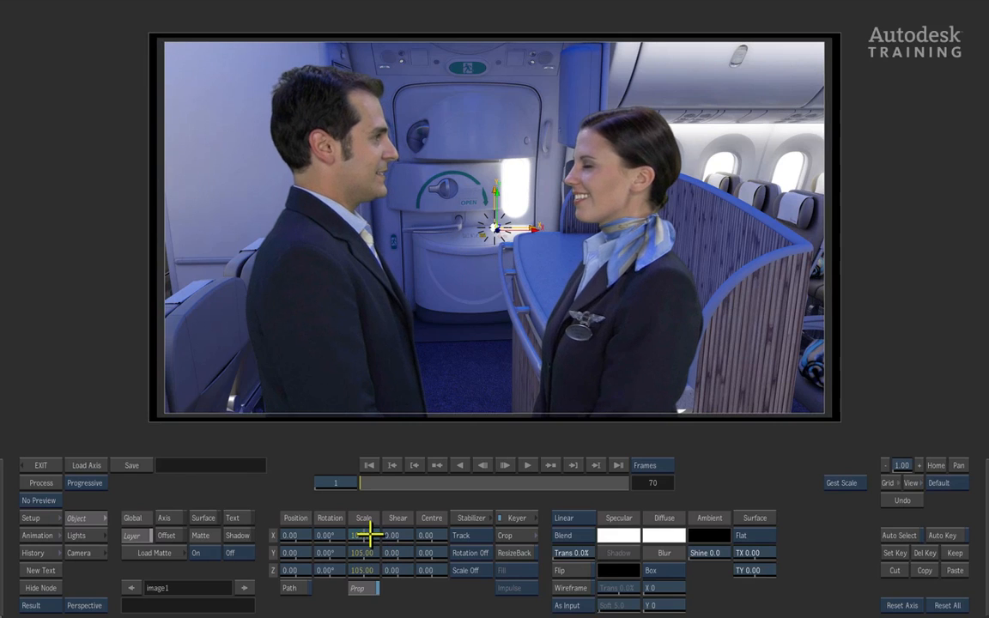
left_click(386, 588)
left_click_drag(393, 483, 298, 490)
left_click(41, 465)
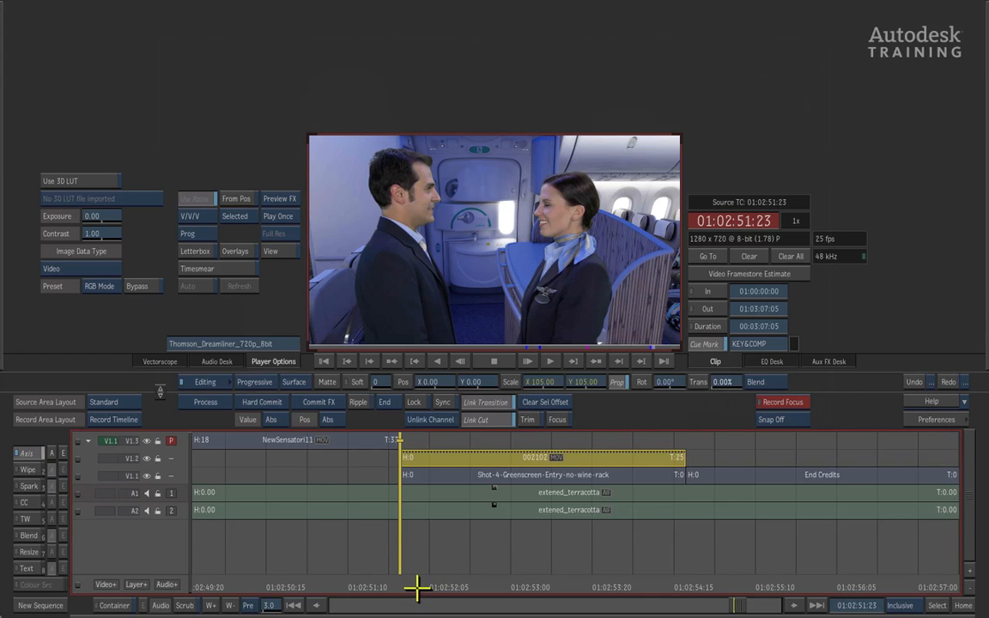
- Process the keyed clip 002102 on the timeline, then play and scrub through the finished composite
key("alt+l")
key("alt+l")
left_click(206, 401)
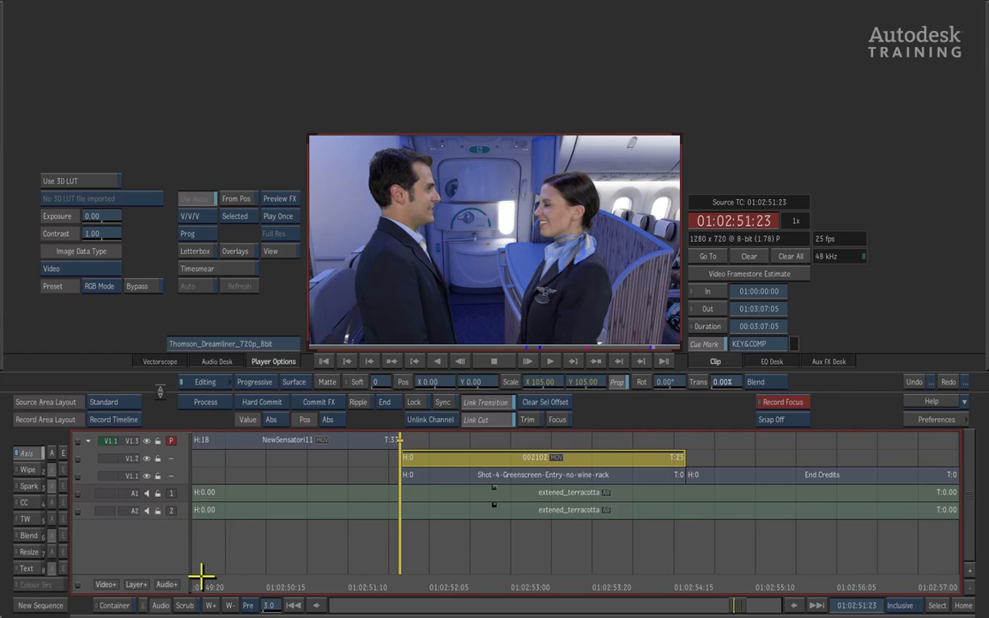
key("space")
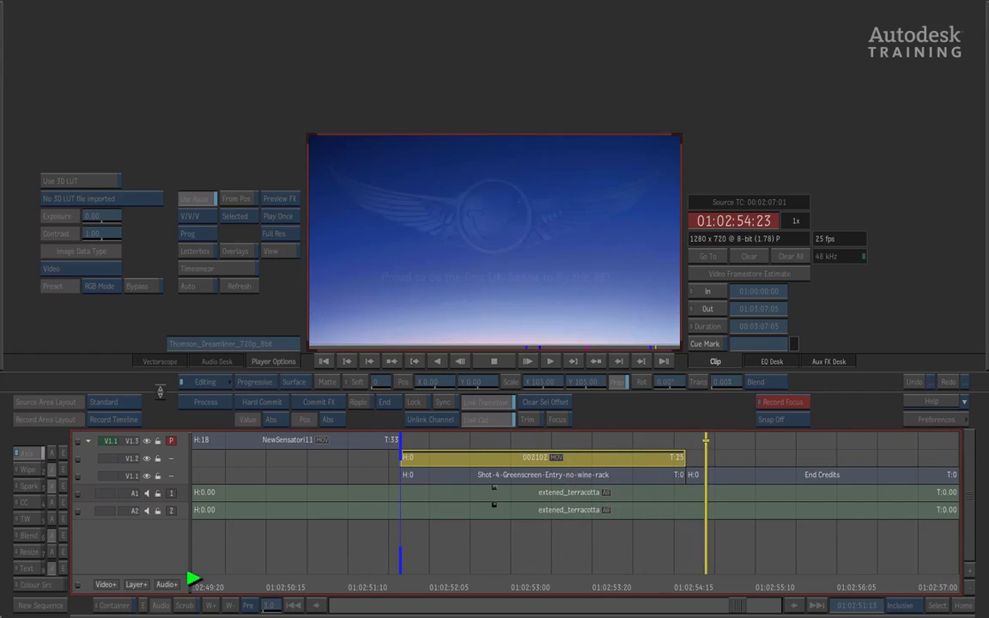
key("space")
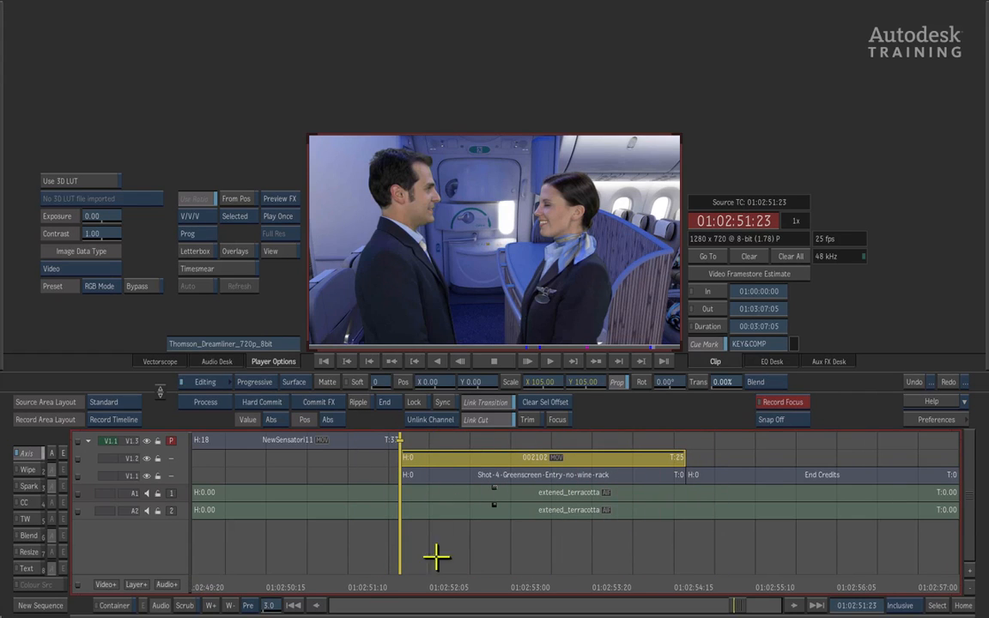
left_click_drag(401, 563, 490, 569)
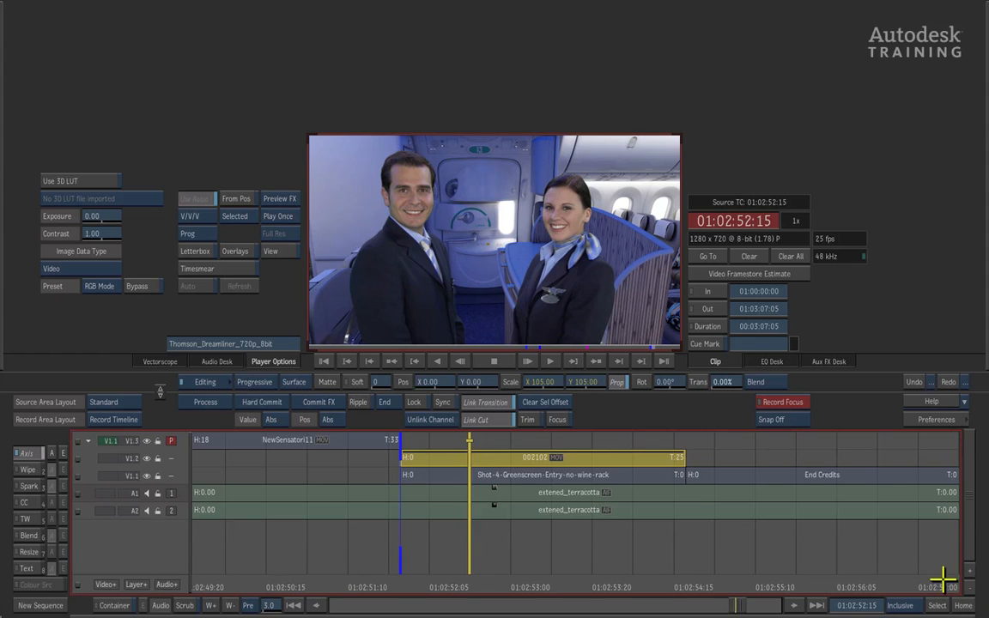
- Fit the whole sequence in the timeline and set the source area layout to Thumbnail
left_click(971, 605)
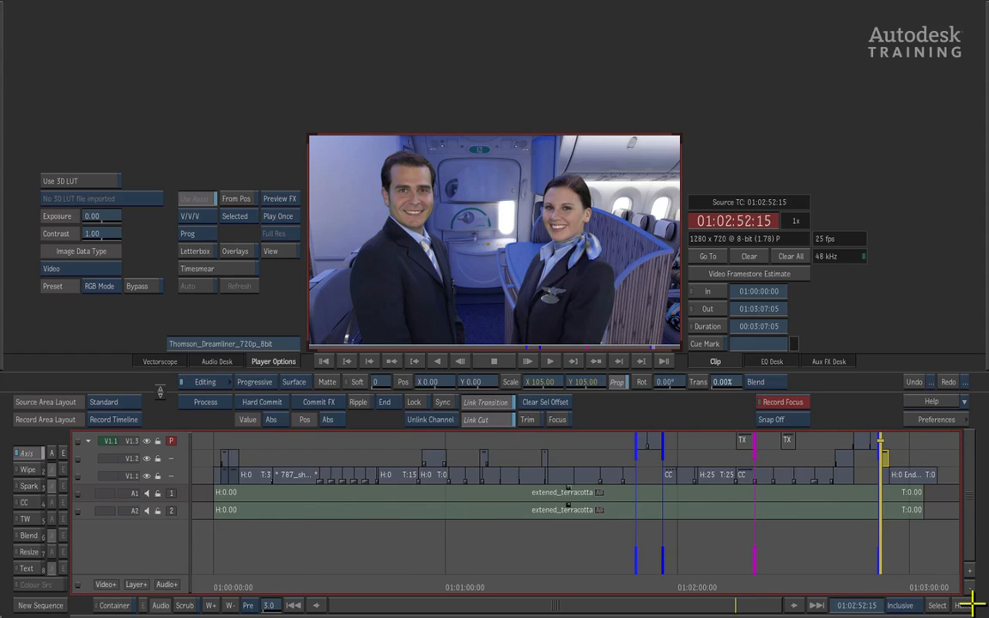
left_click(926, 561)
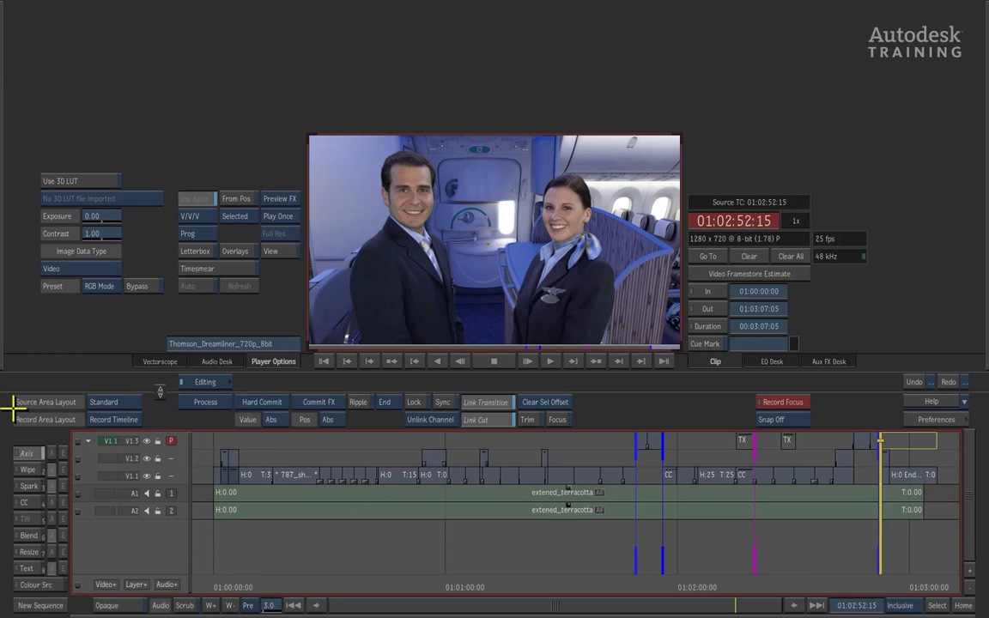
left_click(129, 400)
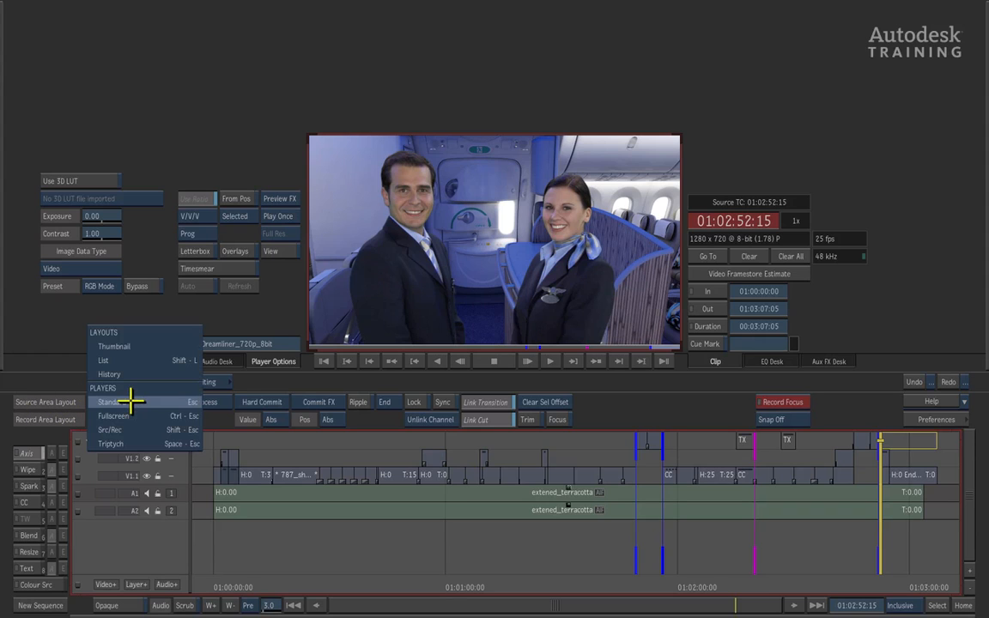
left_click(155, 345)
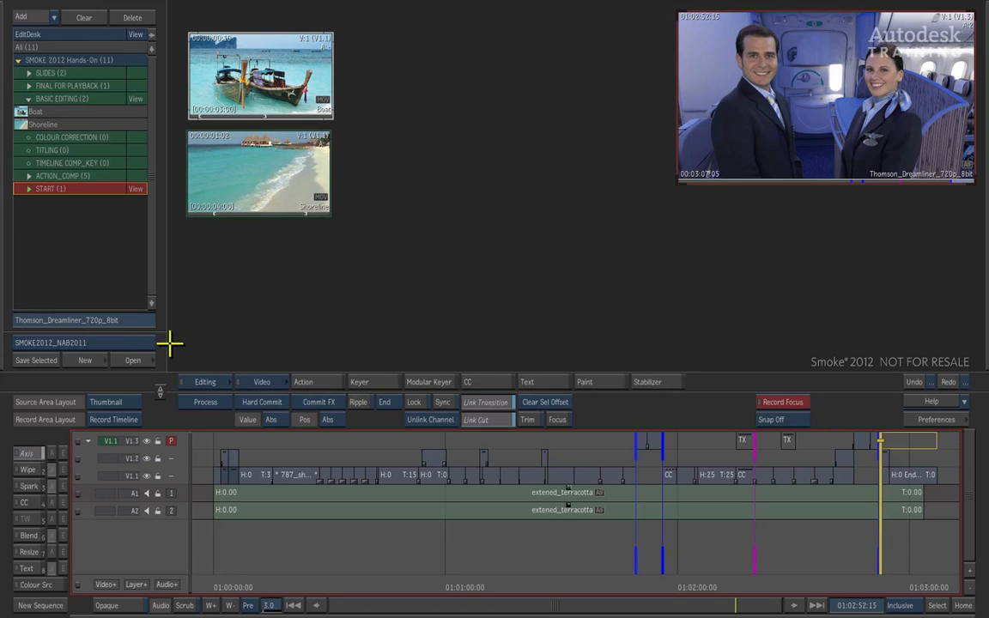